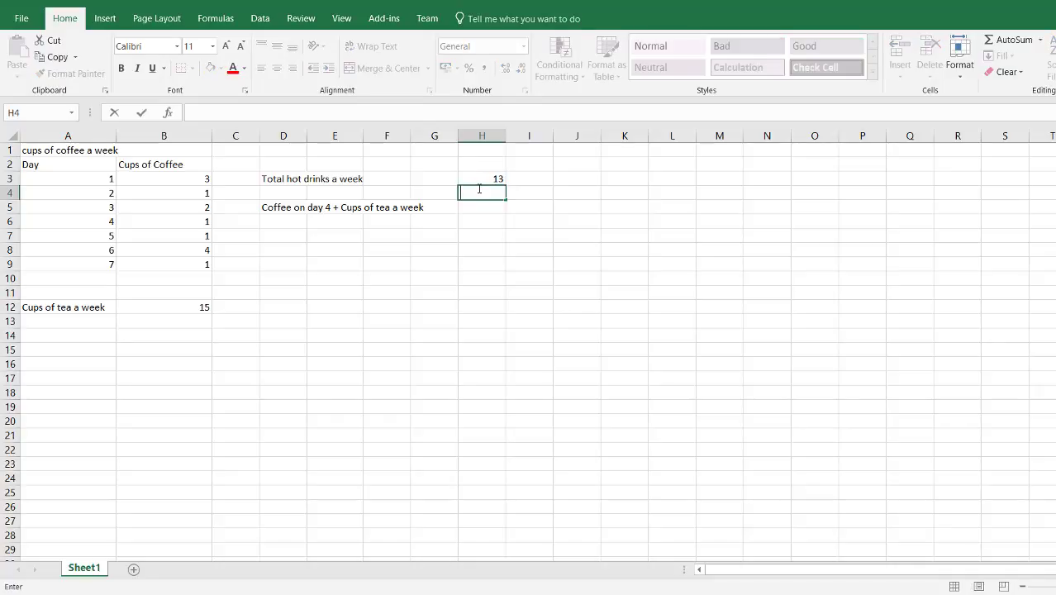
Clear the existing SUM formula from cell H3 beside "Total hot drinks a week"
left_click(486, 177)
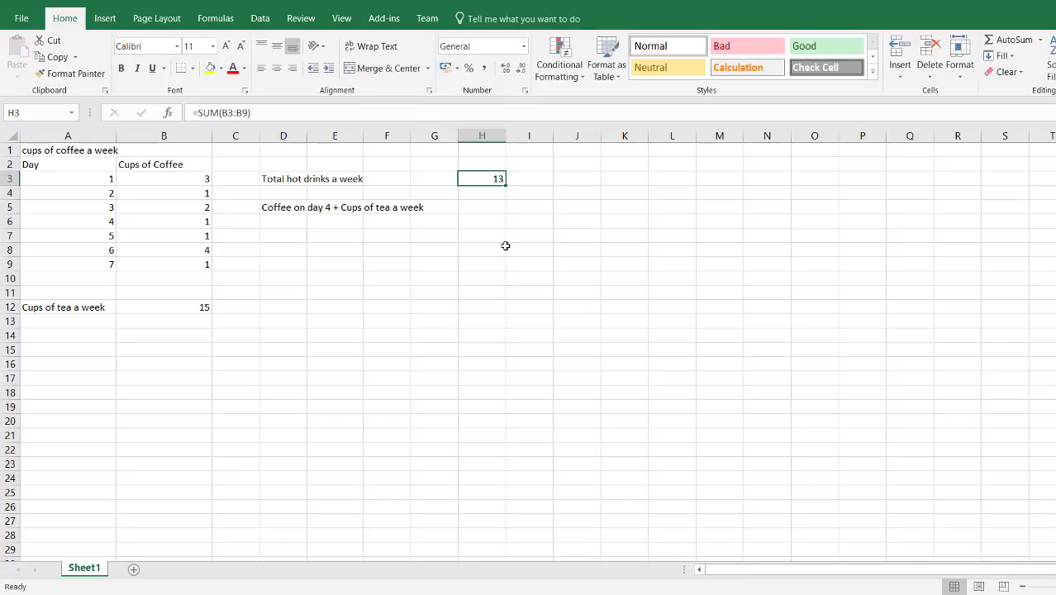
key("Delete")
left_click(497, 267)
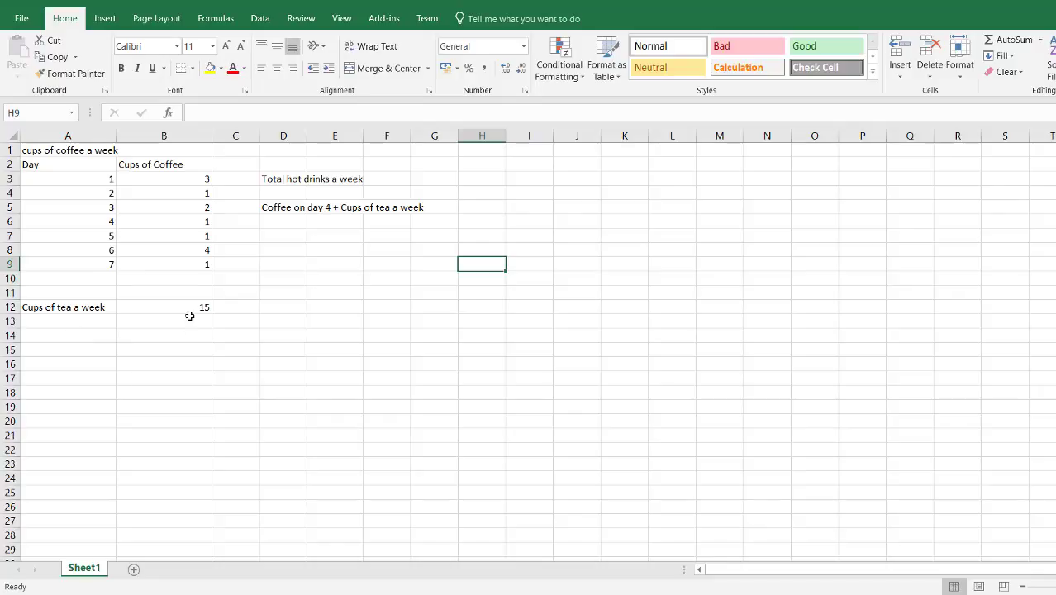
Begin a new formula in cell H3 for the total hot drinks a week
left_click(490, 177)
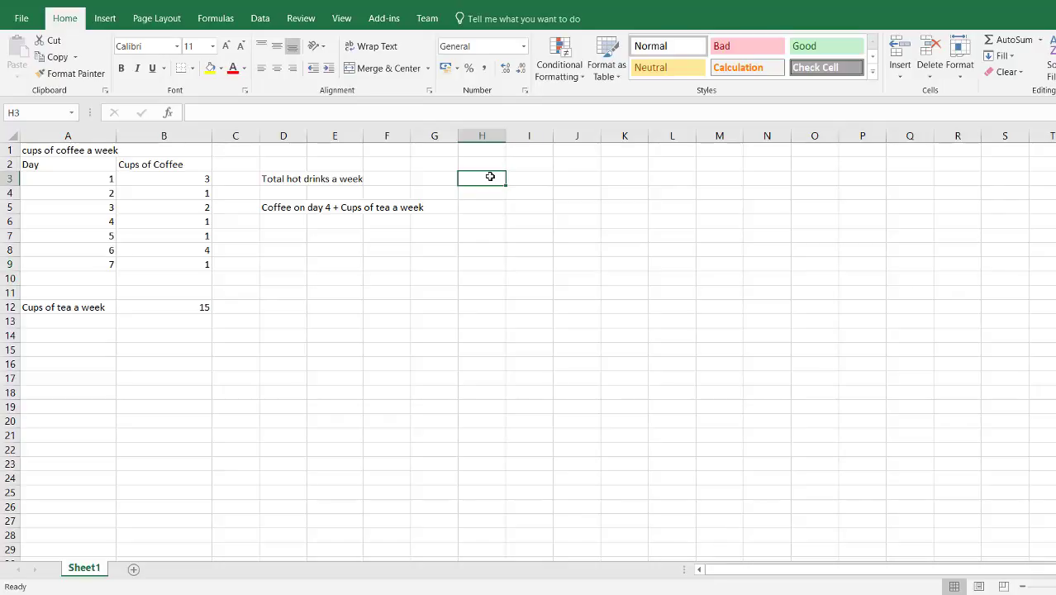
double_click(490, 177)
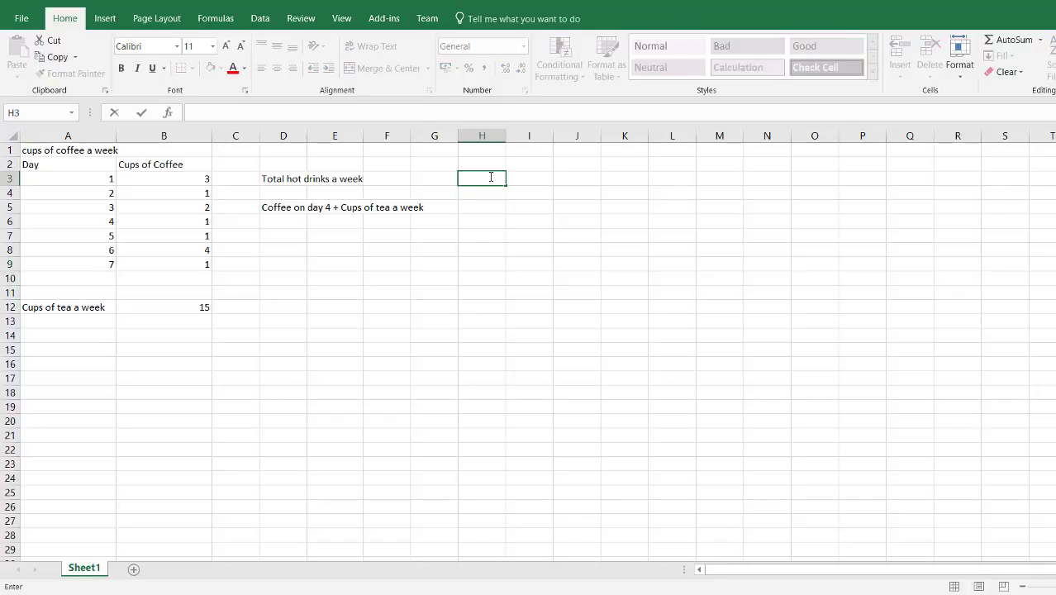
type("=")
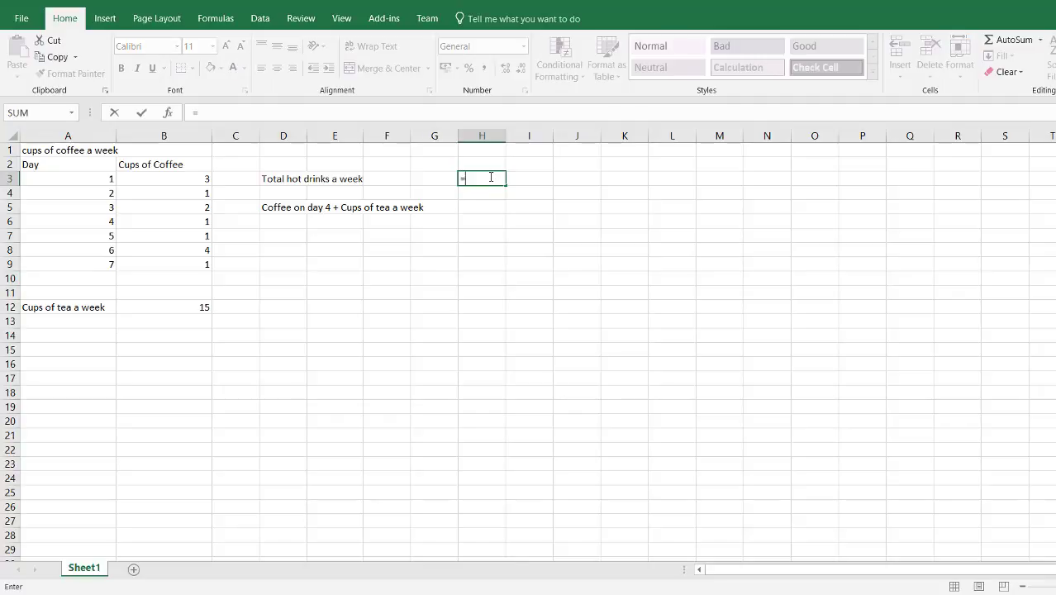
left_click(181, 185)
type("+")
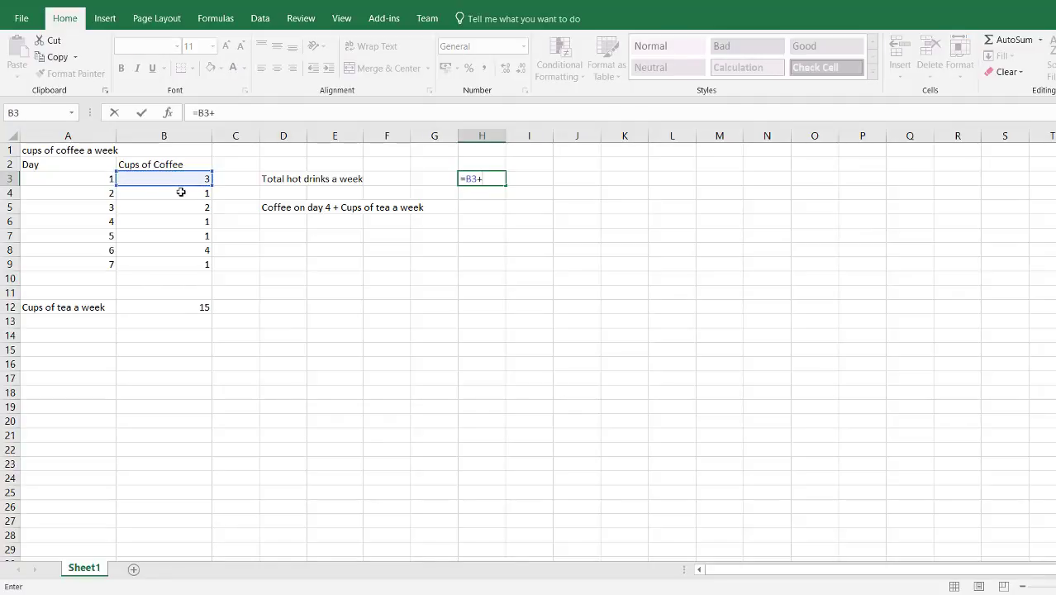
left_click(181, 192)
type("+")
left_click(182, 208)
type("+")
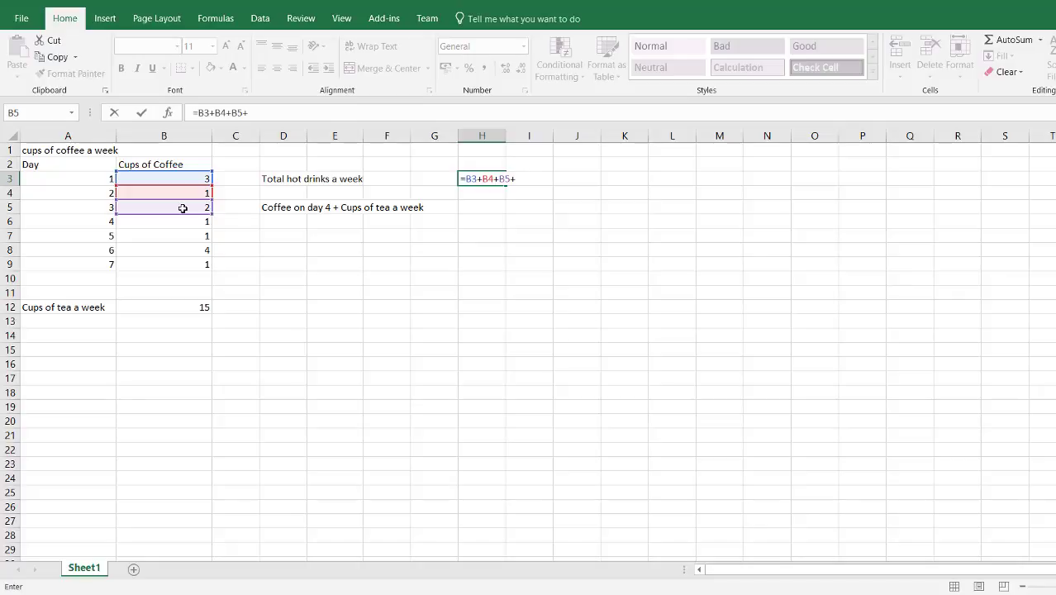
key("BackSpace")
key("BackSpace")
key("BackSpace")
key("BackSpace")
key("BackSpace")
key("BackSpace")
key("BackSpace")
key("BackSpace")
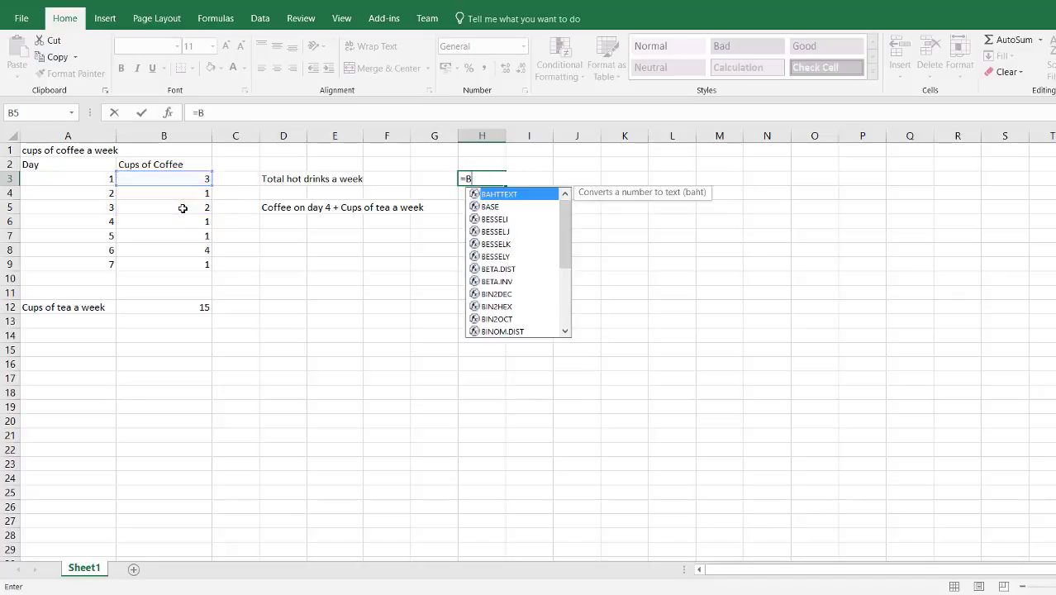
key("BackSpace")
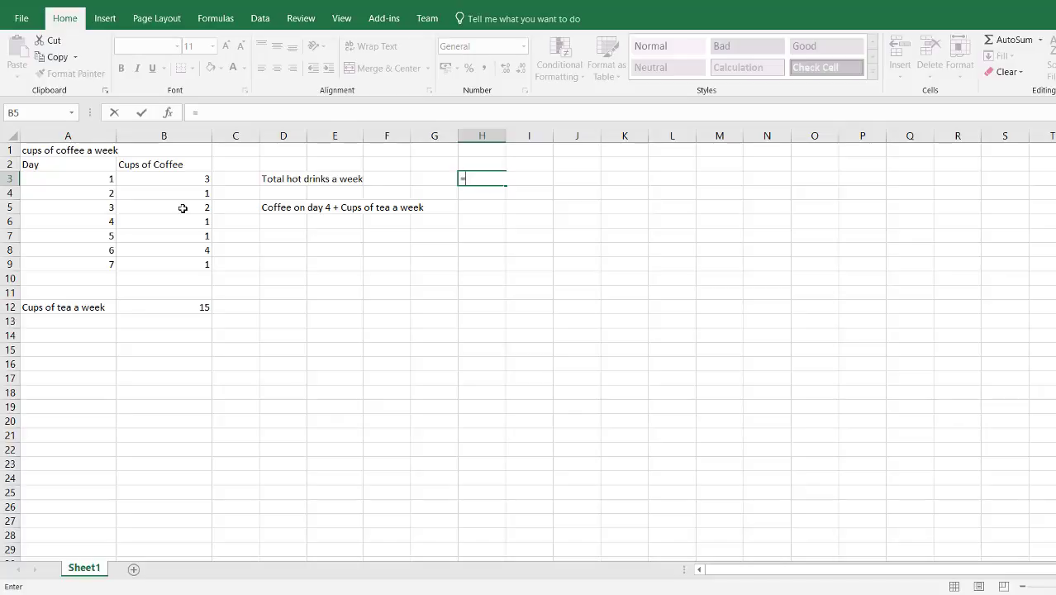
Insert the SUM function into the formula in cell H3
type("sum")
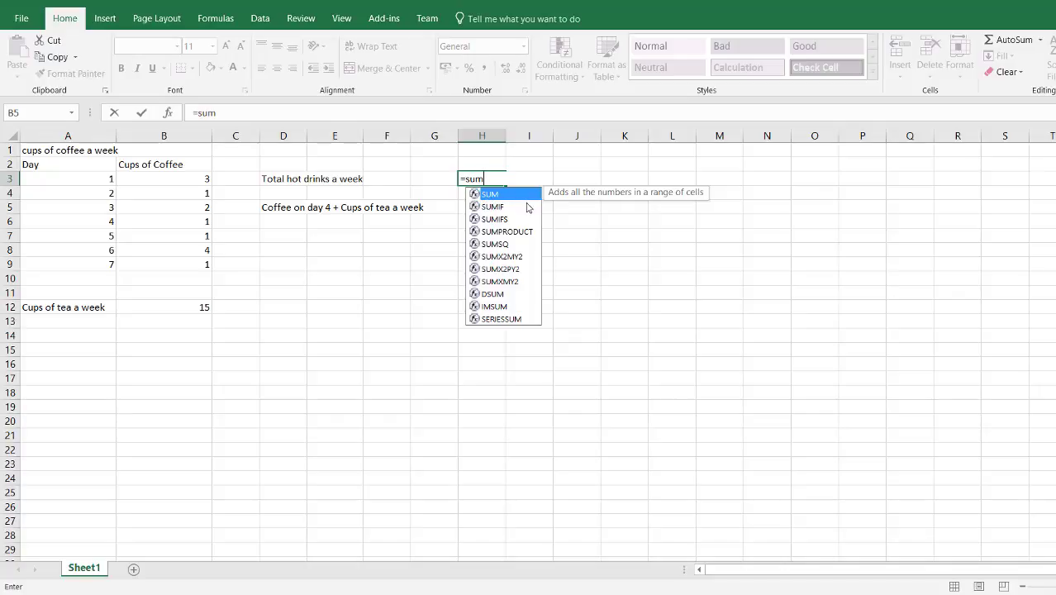
key("Tab")
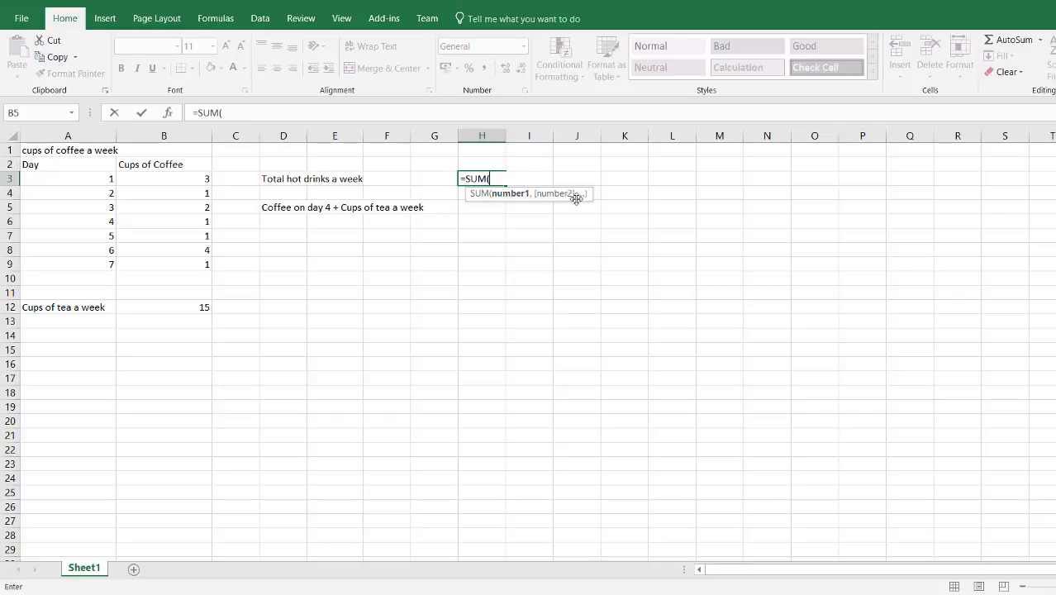
left_click(205, 176)
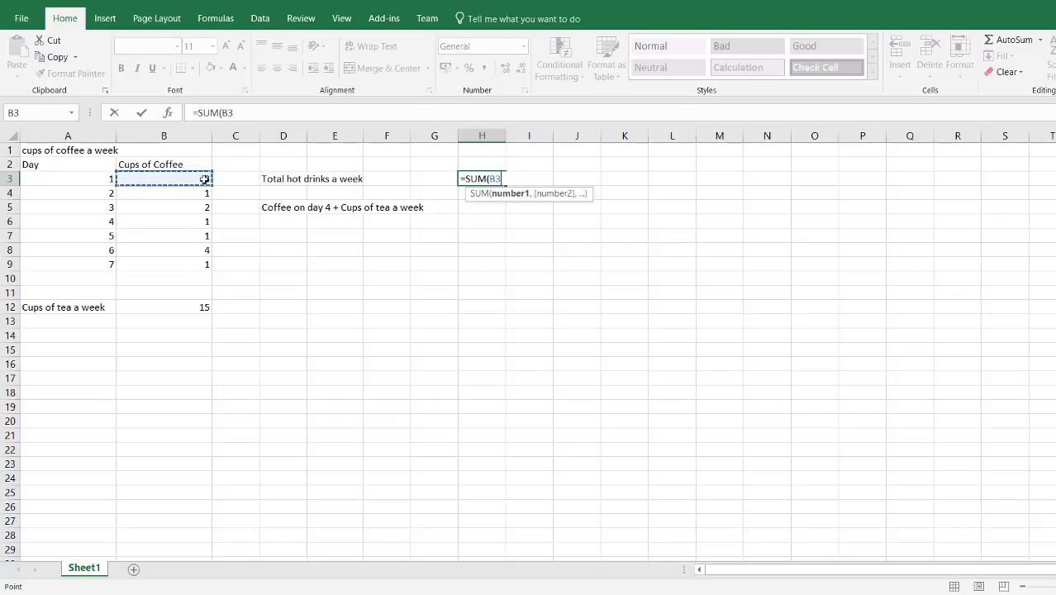
type(",")
left_click(199, 194)
type(",")
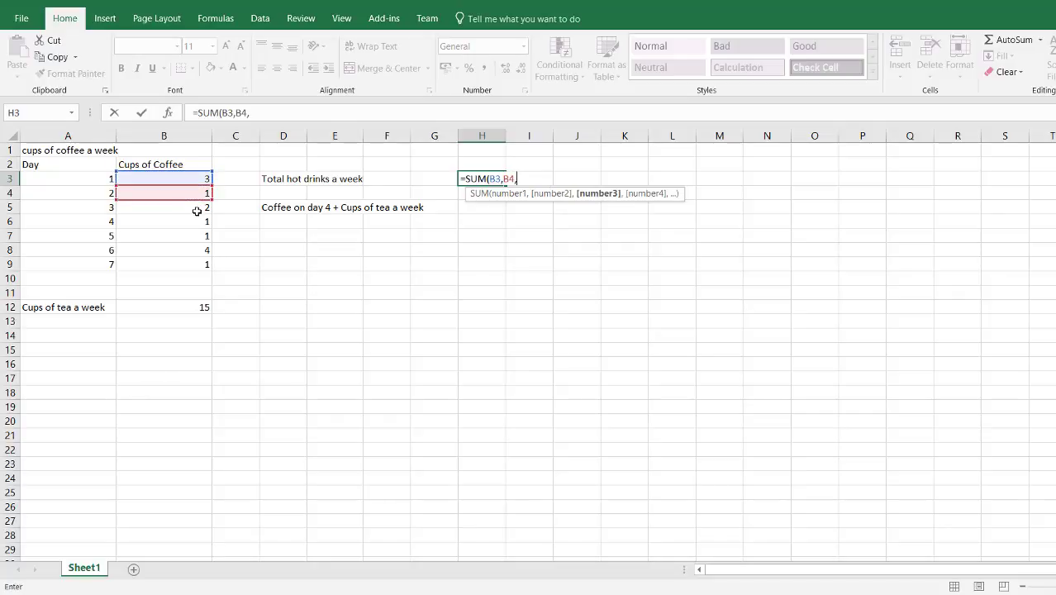
left_click(197, 211)
key("BackSpace")
key("BackSpace")
key("BackSpace")
key("BackSpace")
key("BackSpace")
key("BackSpace")
key("BackSpace")
key("BackSpace")
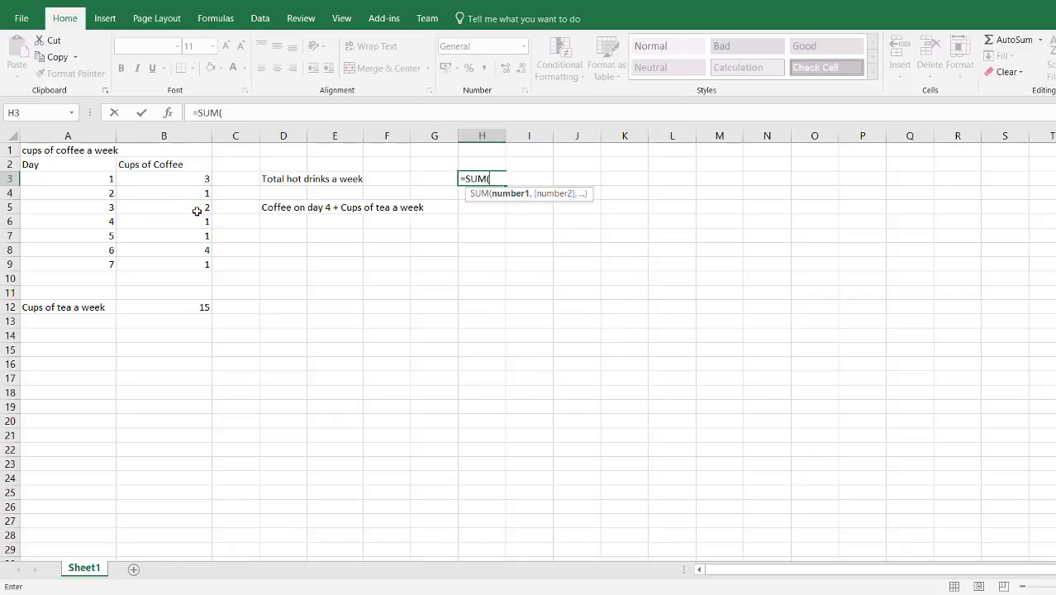
Complete the SUM formula in cell H3 with the range B3:B12 and review the entered formula
left_click(173, 178)
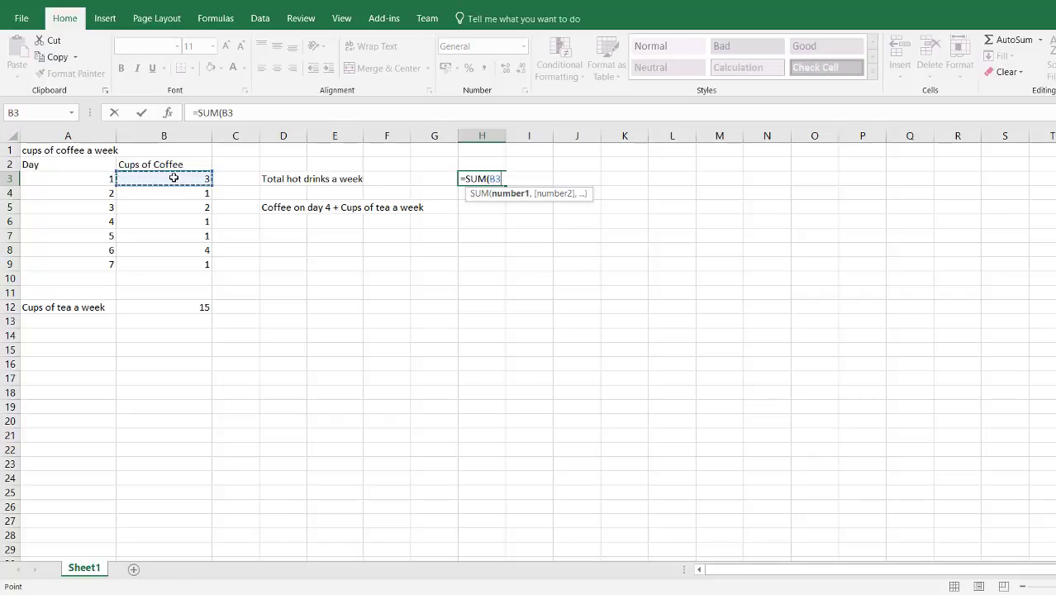
left_click_drag(174, 177, 179, 306)
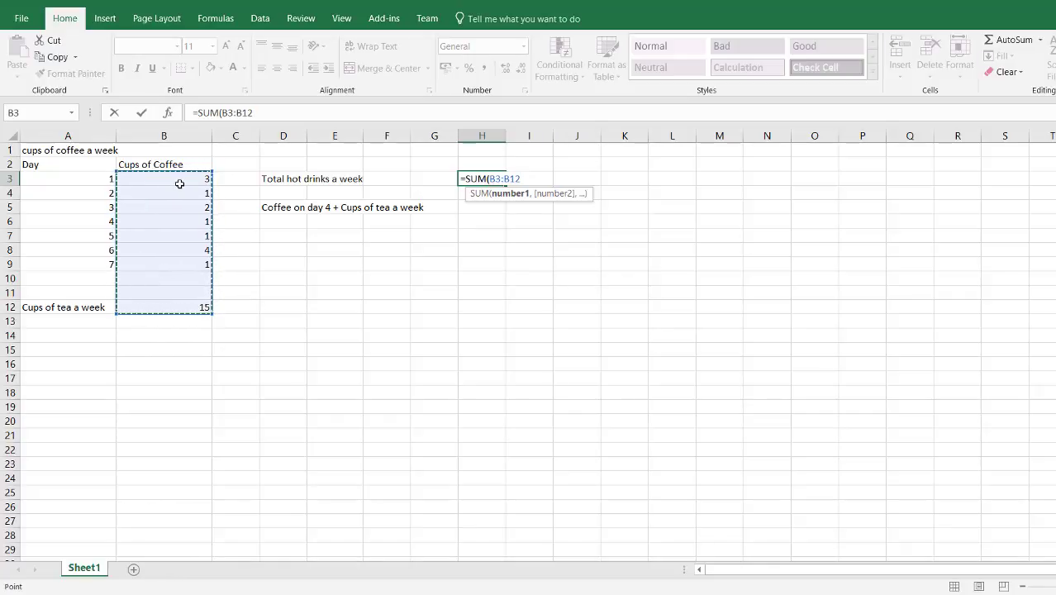
type(")")
key("Return")
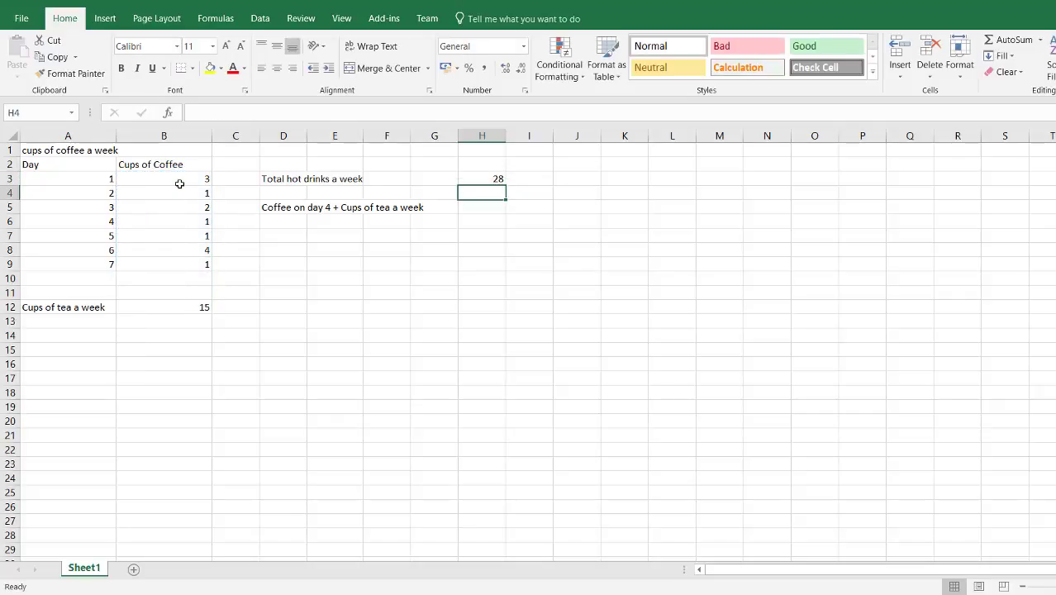
left_click(492, 179)
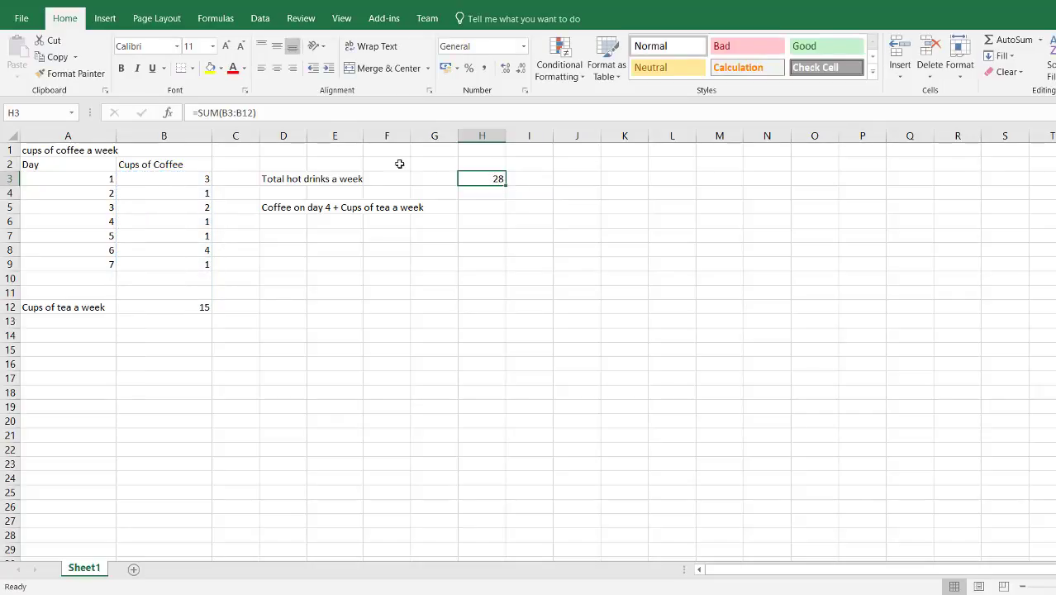
left_click(252, 112)
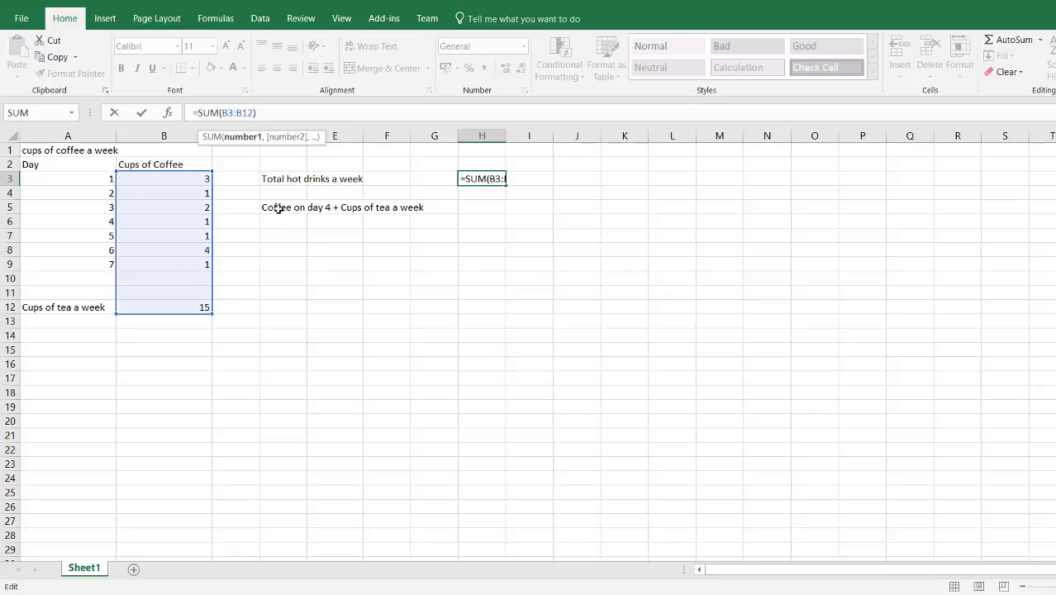
key("Return")
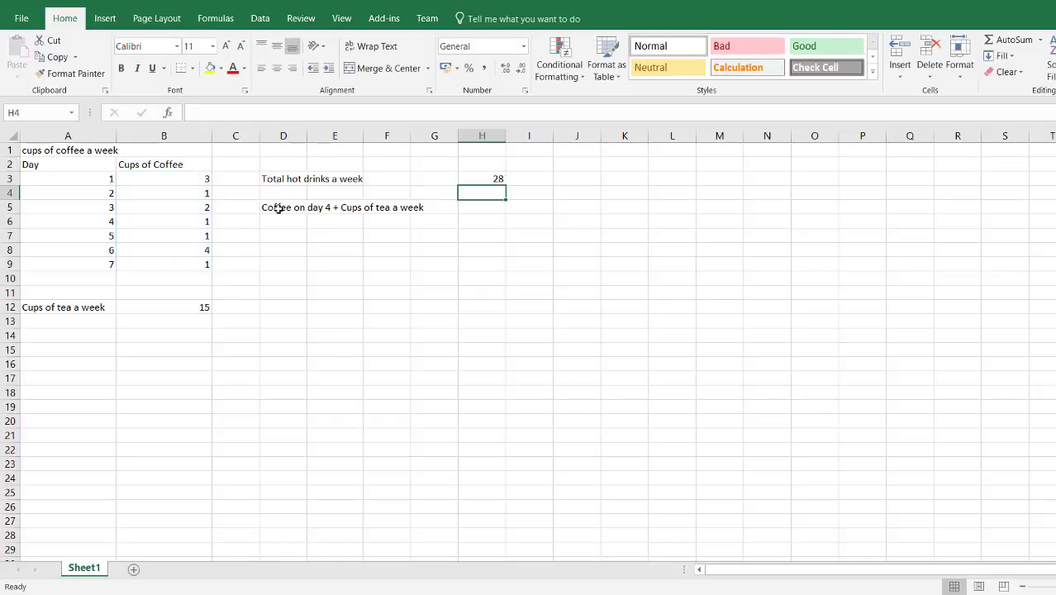
Begin a formula in cell H5 for "Coffee on day 4 + Cups of tea a week"
left_click(493, 207)
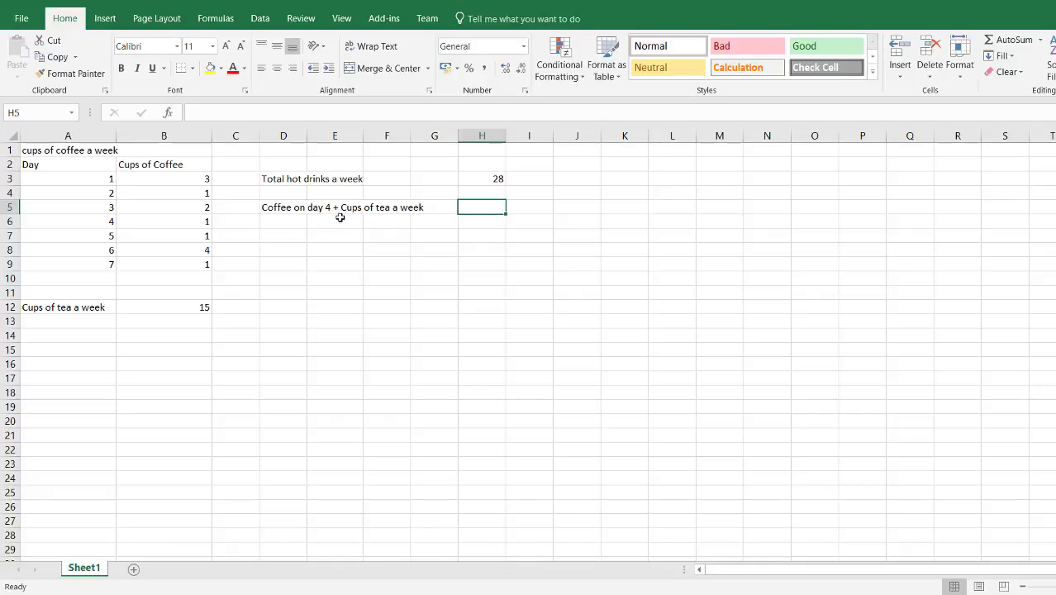
type("=")
left_click(175, 224)
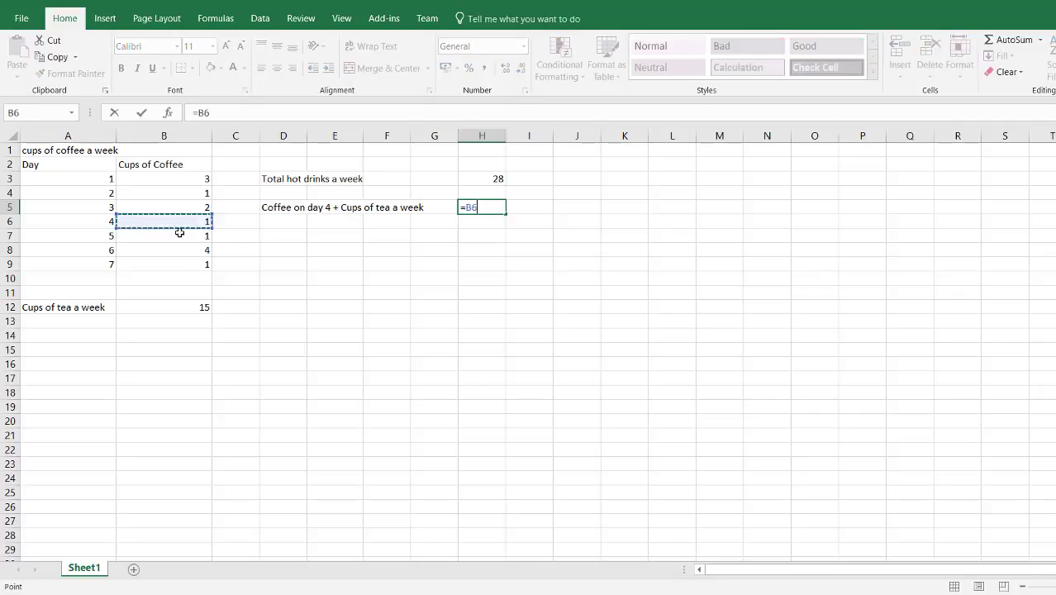
left_click_drag(179, 233, 183, 305)
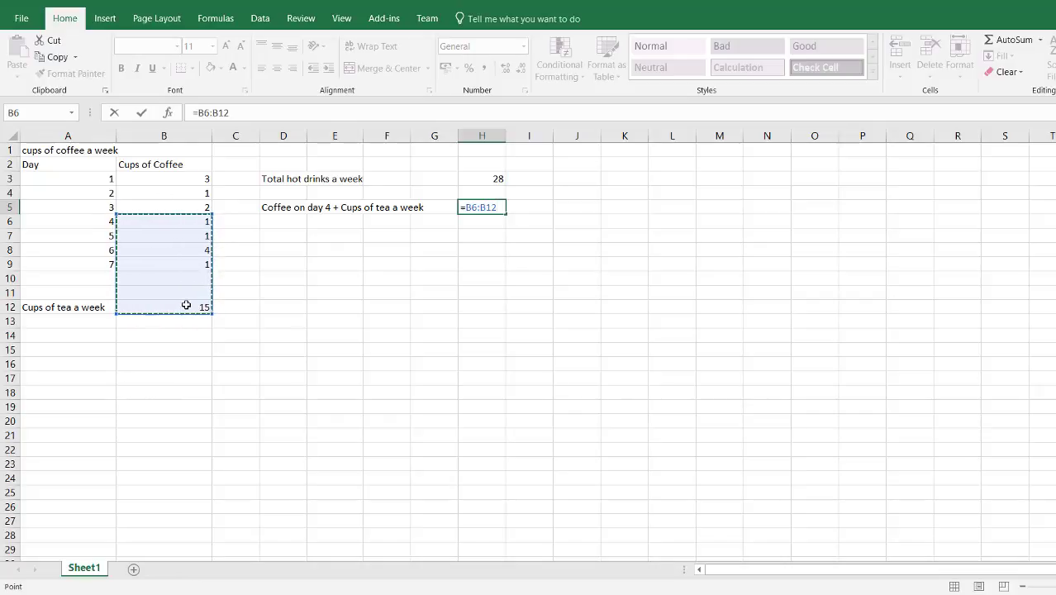
key("BackSpace")
key("BackSpace")
key("BackSpace")
key("BackSpace")
key("BackSpace")
key("BackSpace")
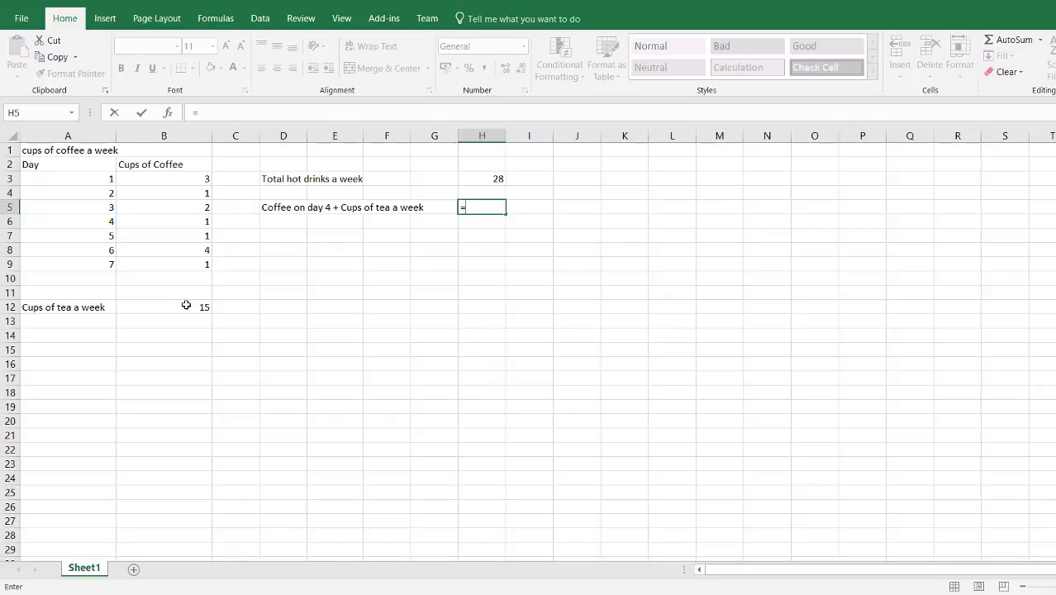
Complete the formula in H5 as =SUM(B6,B12) to add the day 4 coffee and the weekly cups of tea
type("sum")
key("Tab")
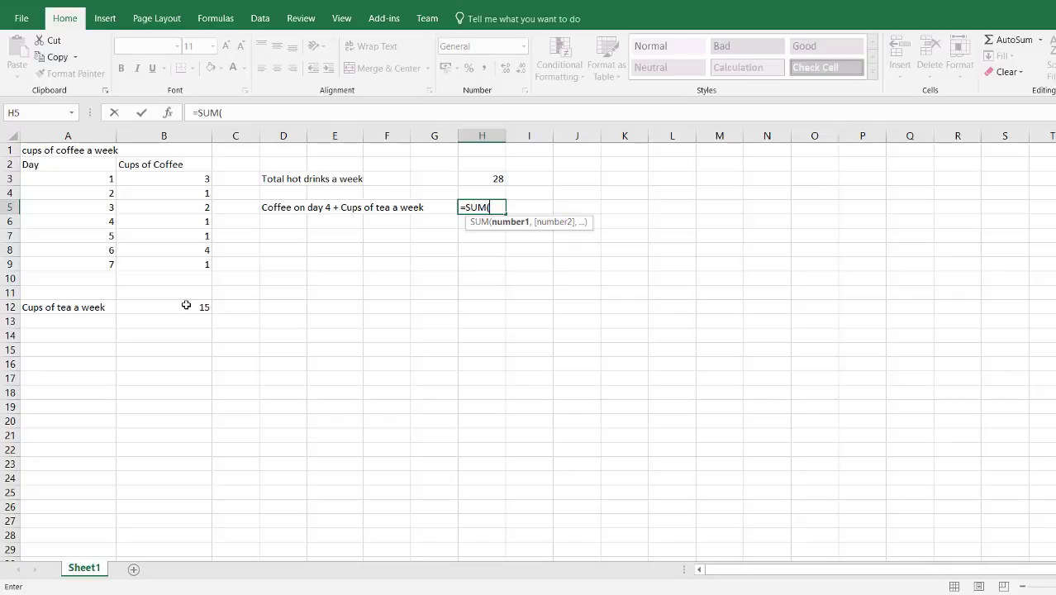
left_click(175, 226)
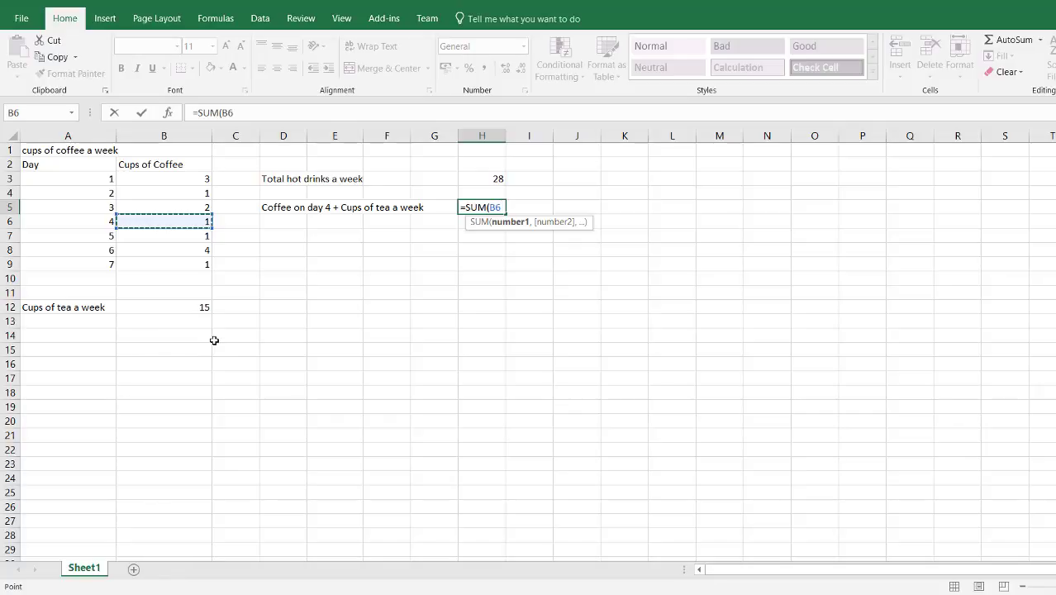
type(",")
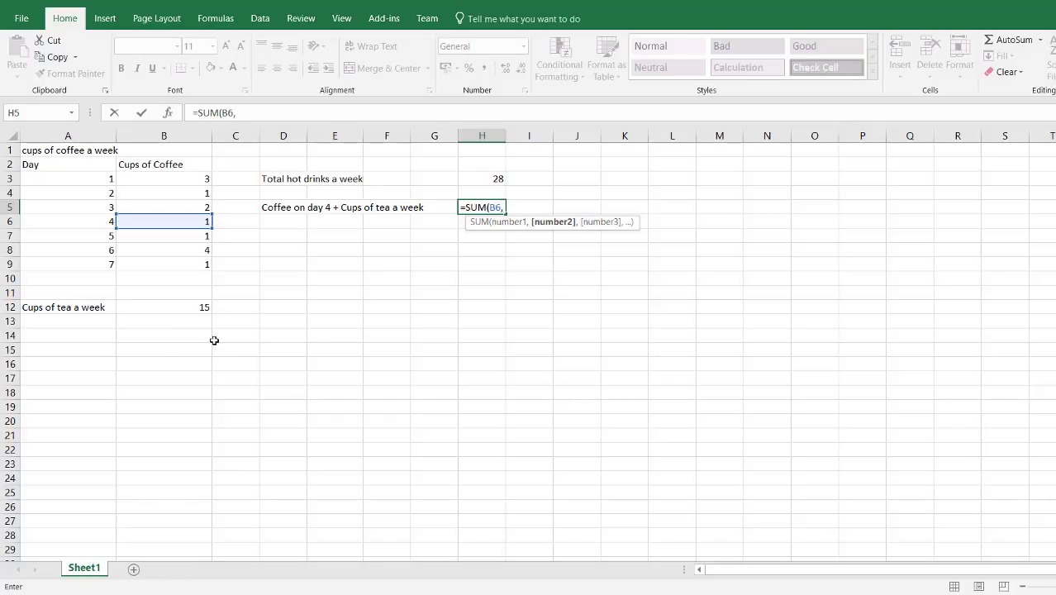
type(";")
key("BackSpace")
left_click(200, 307)
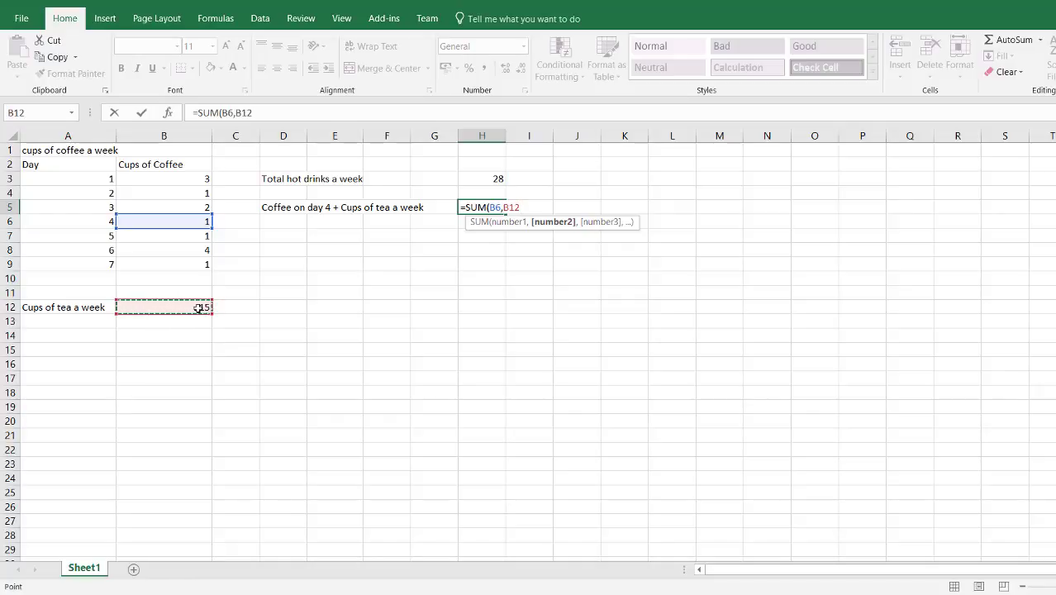
type(",")
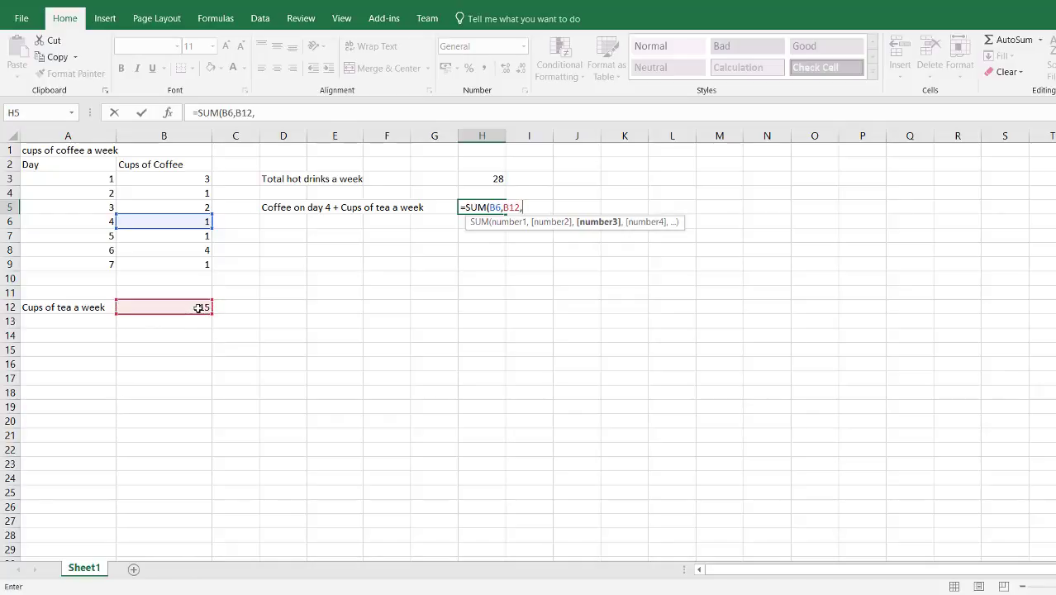
key("BackSpace")
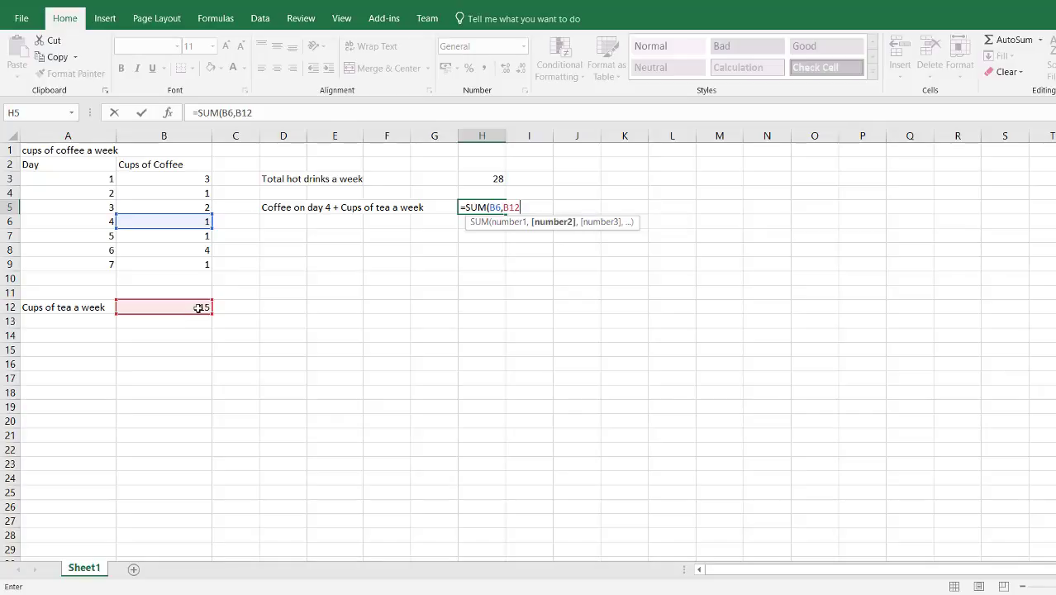
type(")")
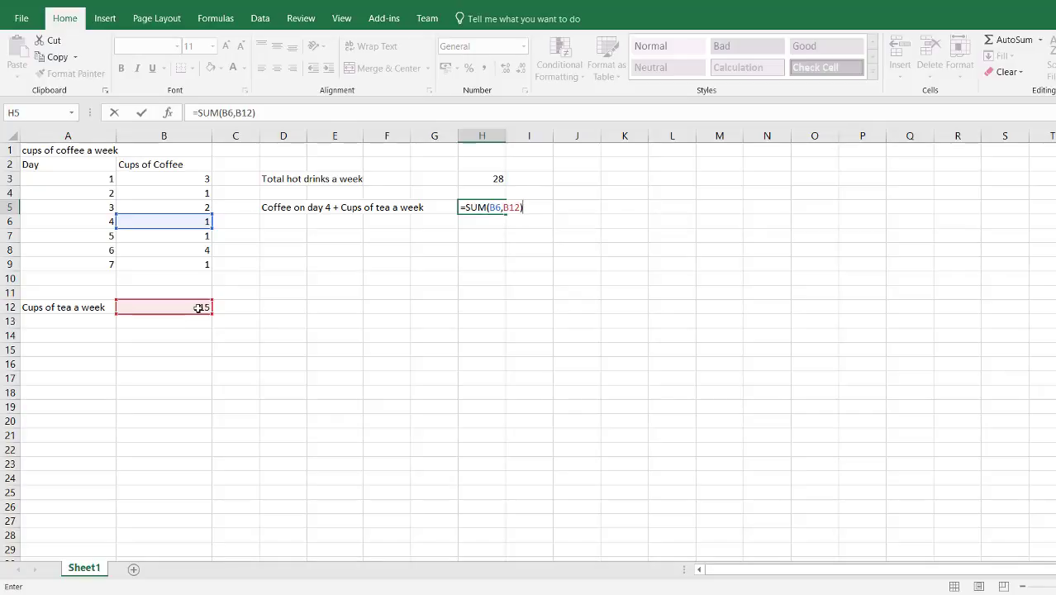
key("Return")
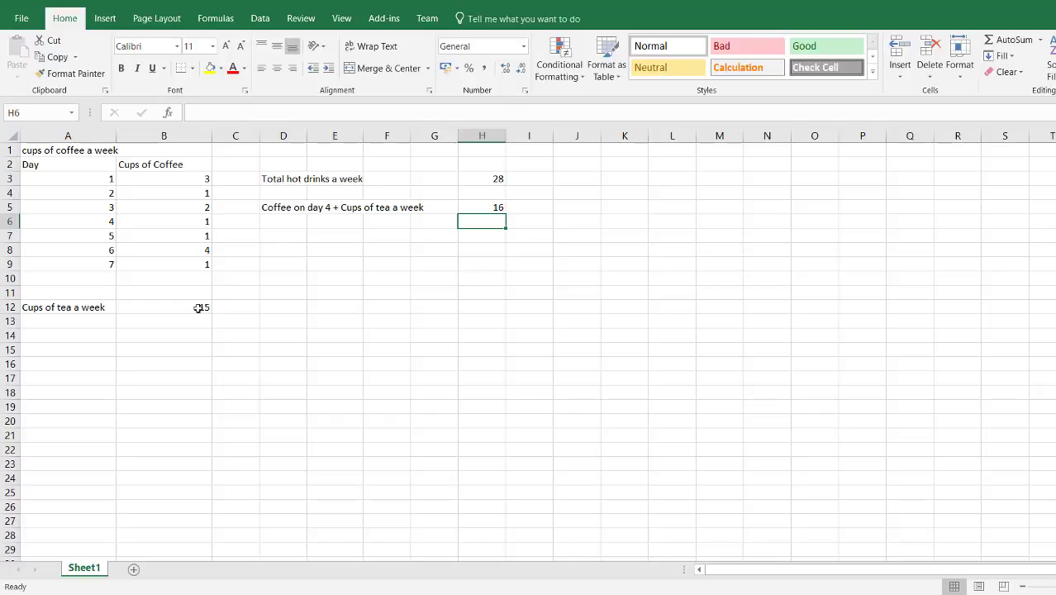